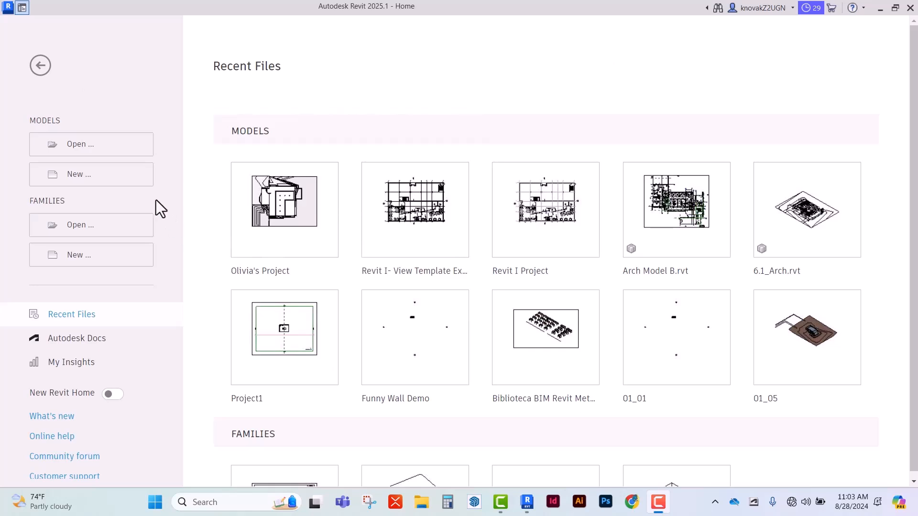
# Create a new project from the Template- Revised.rte template file.
pyautogui.click(135, 182)
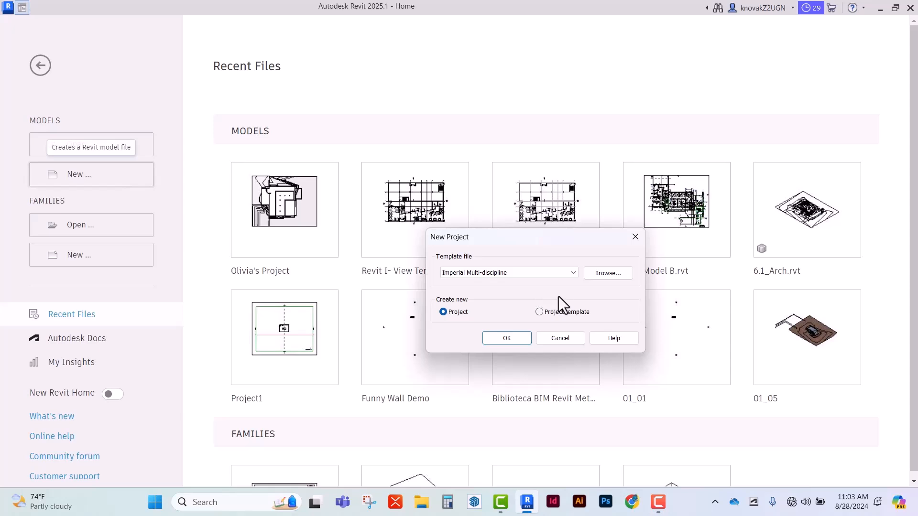
pyautogui.click(609, 277)
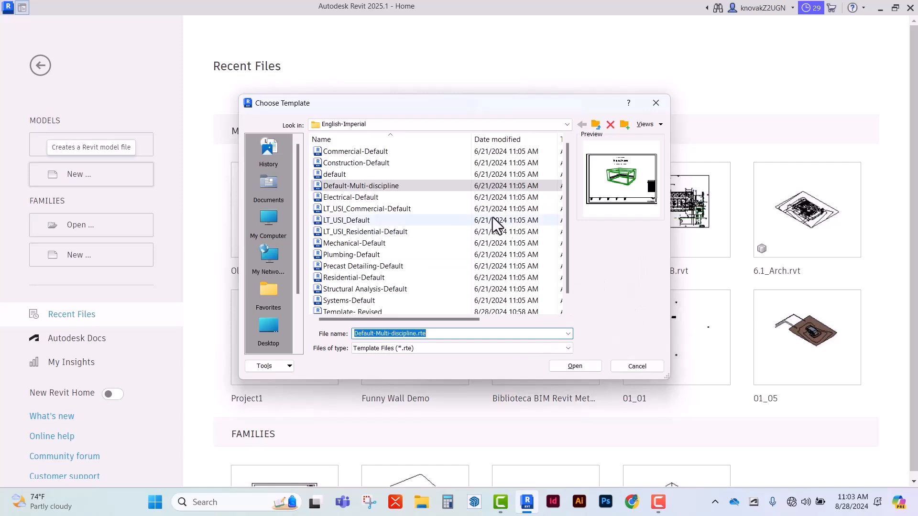
pyautogui.scroll(-1, 352, 211)
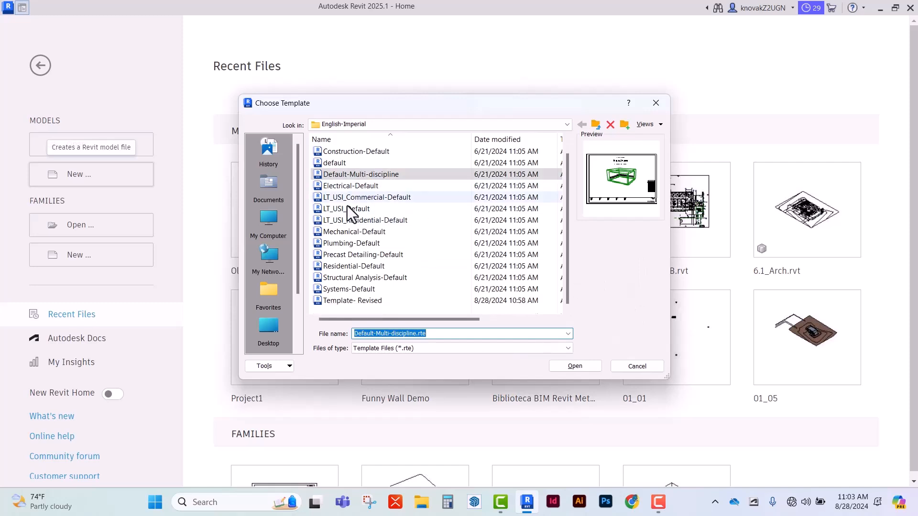
pyautogui.click(360, 301)
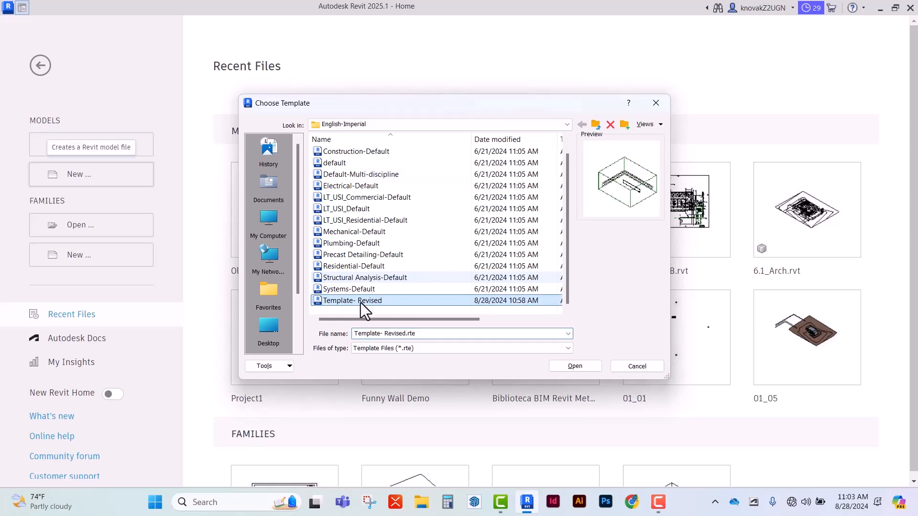
pyautogui.click(331, 305)
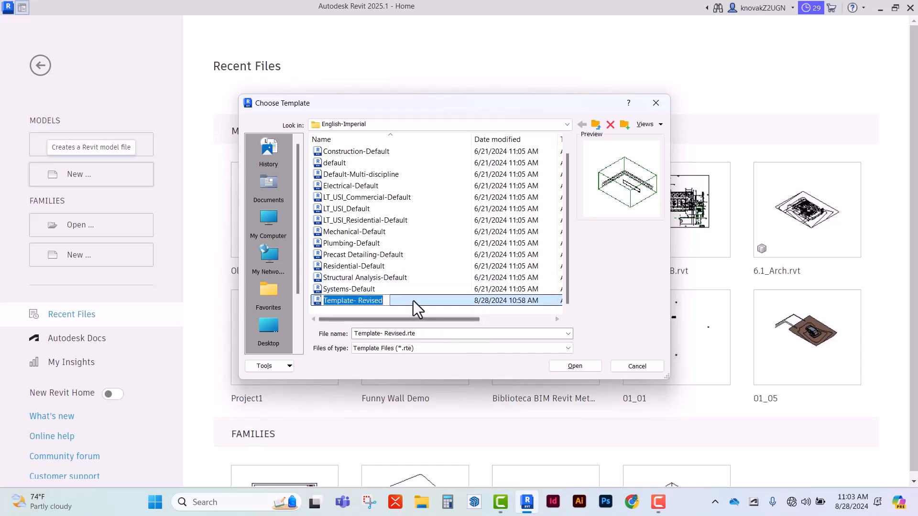
pyautogui.click(564, 370)
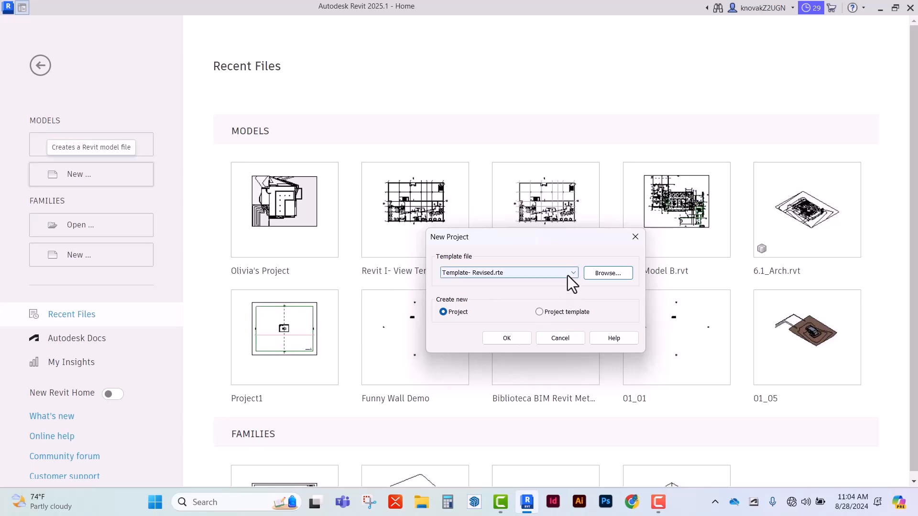
pyautogui.click(506, 338)
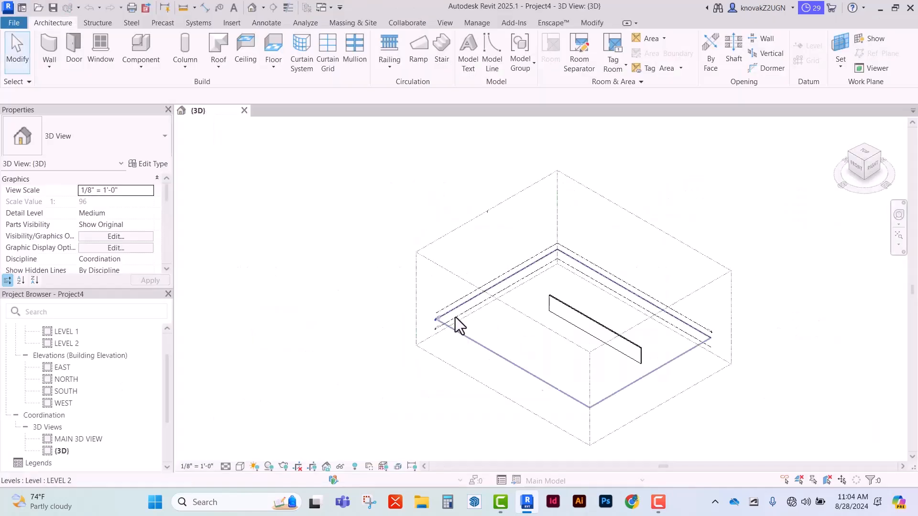
# Examine the project's views, legends, schedules and sheets, the available plan view types, and the options for MAIN 3D VIEW.
pyautogui.scroll(2, 91, 358)
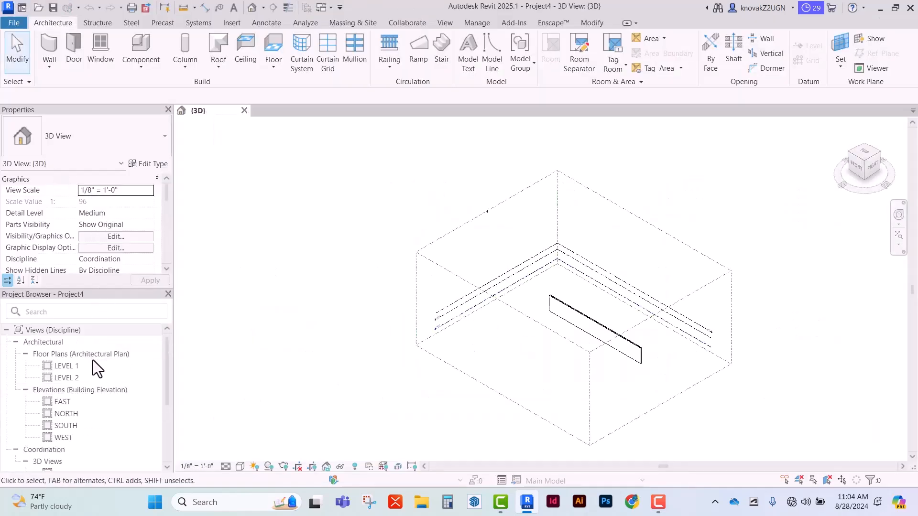
pyautogui.scroll(-3, 79, 380)
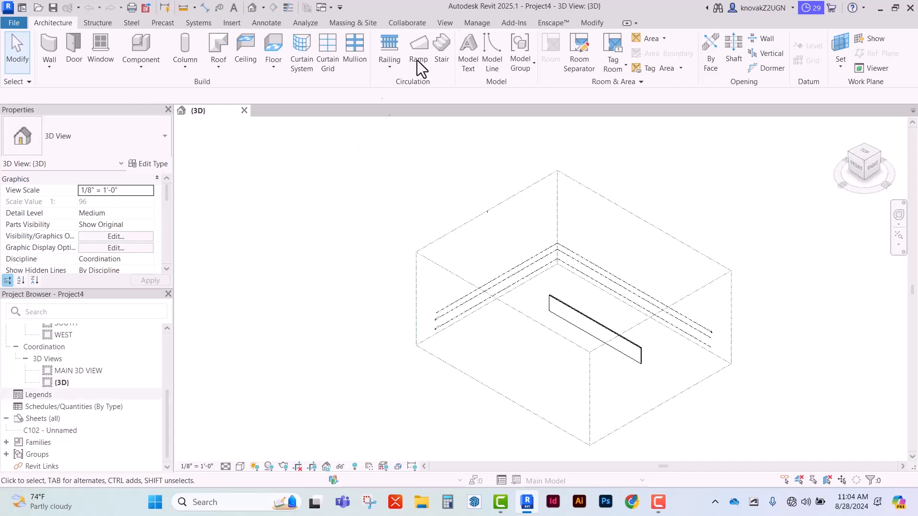
pyautogui.click(445, 22)
pyautogui.click(503, 42)
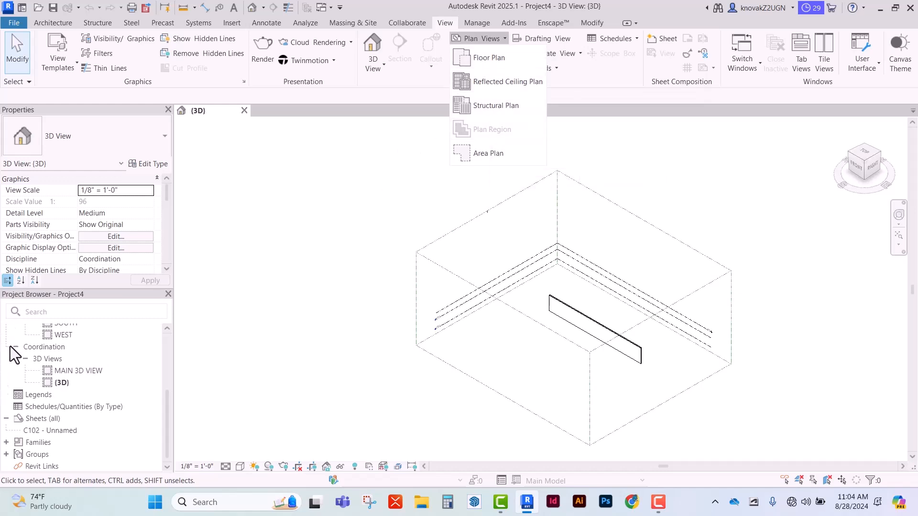
pyautogui.moveTo(165, 420); pyautogui.dragTo(138, 320)
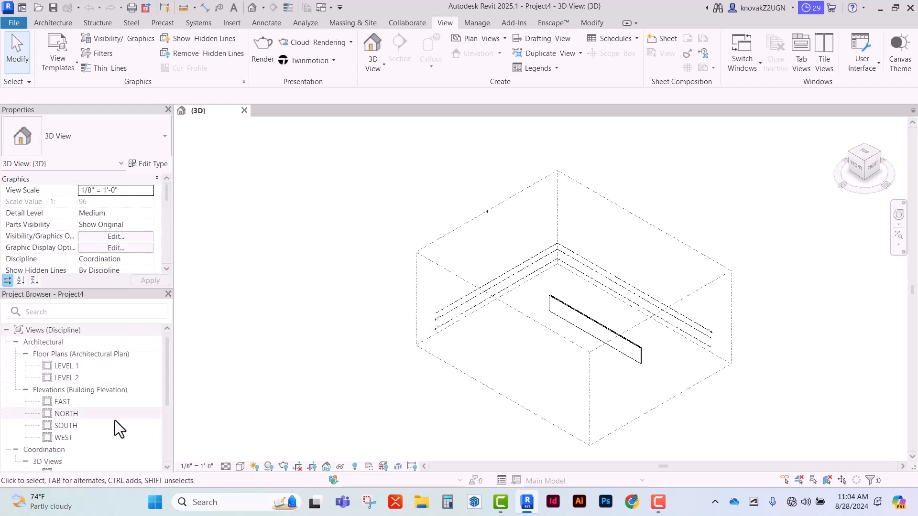
pyautogui.scroll(-3, 101, 449)
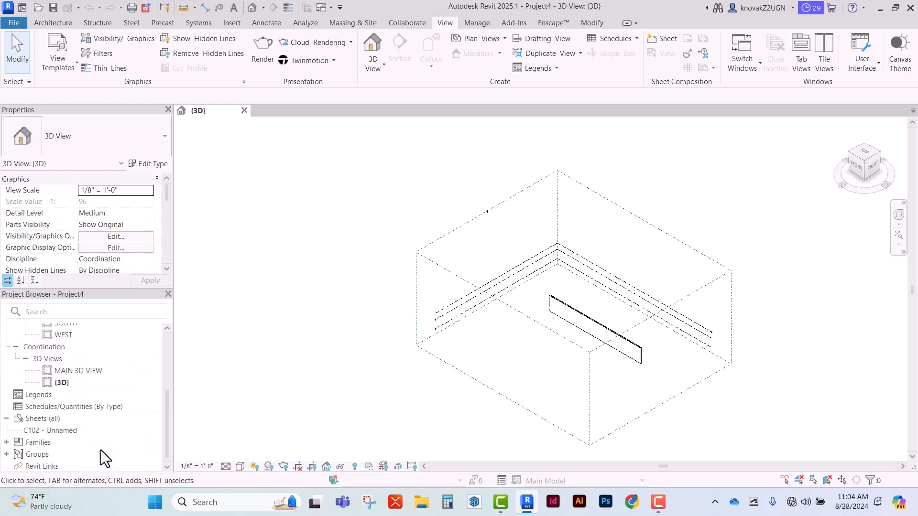
pyautogui.scroll(3, 99, 450)
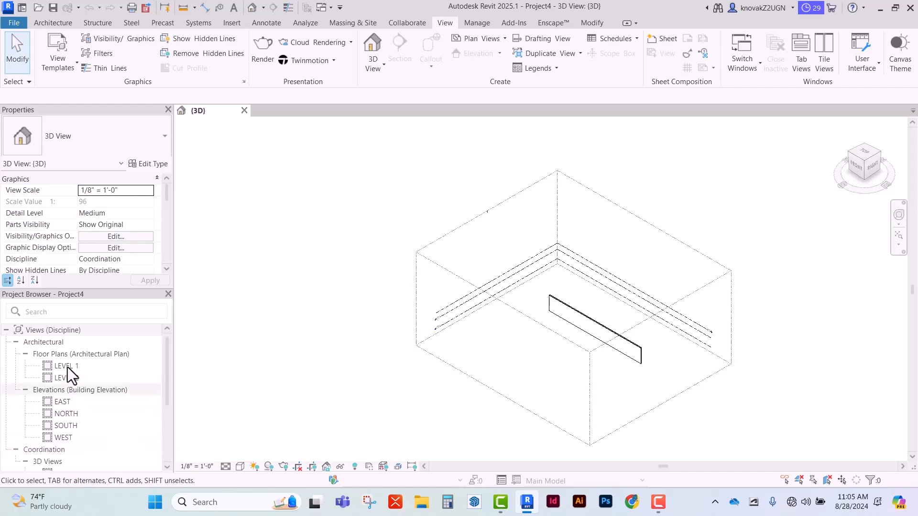
pyautogui.scroll(-3, 60, 375)
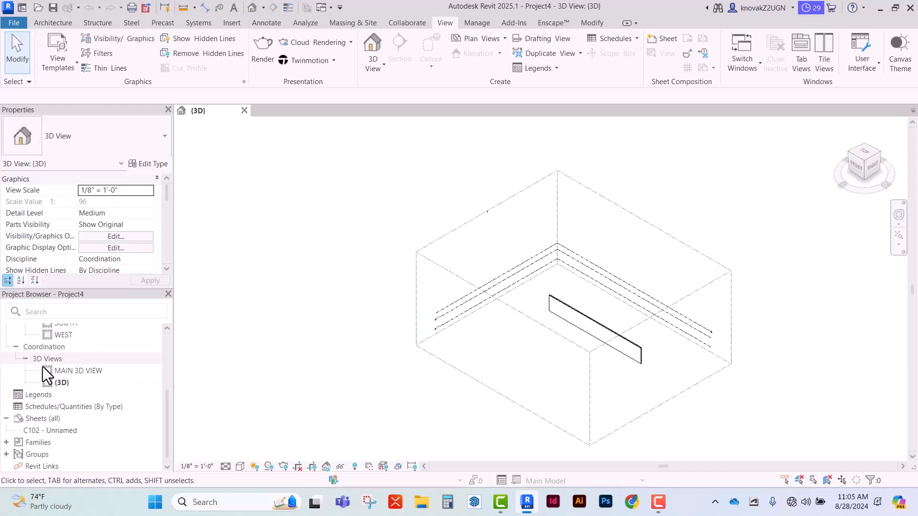
pyautogui.rightClick(61, 373)
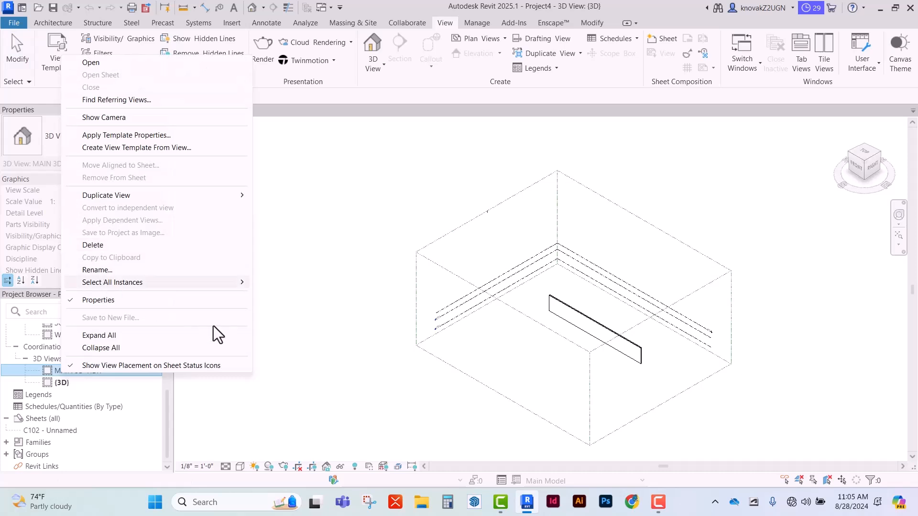
pyautogui.click(316, 369)
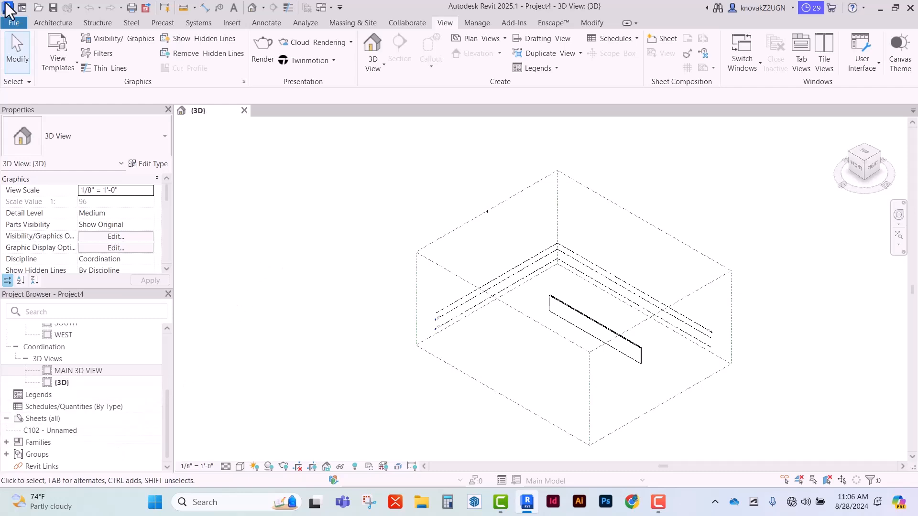
pyautogui.click(55, 23)
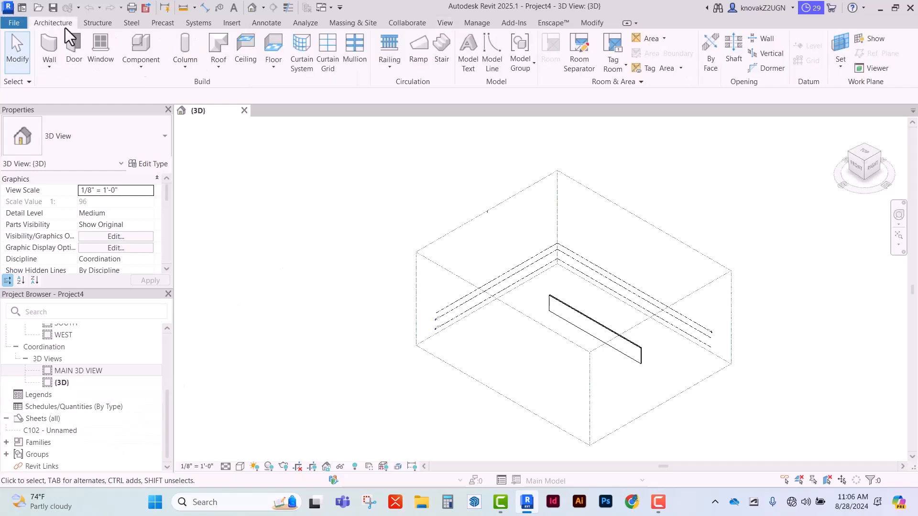
pyautogui.click(232, 22)
pyautogui.click(517, 50)
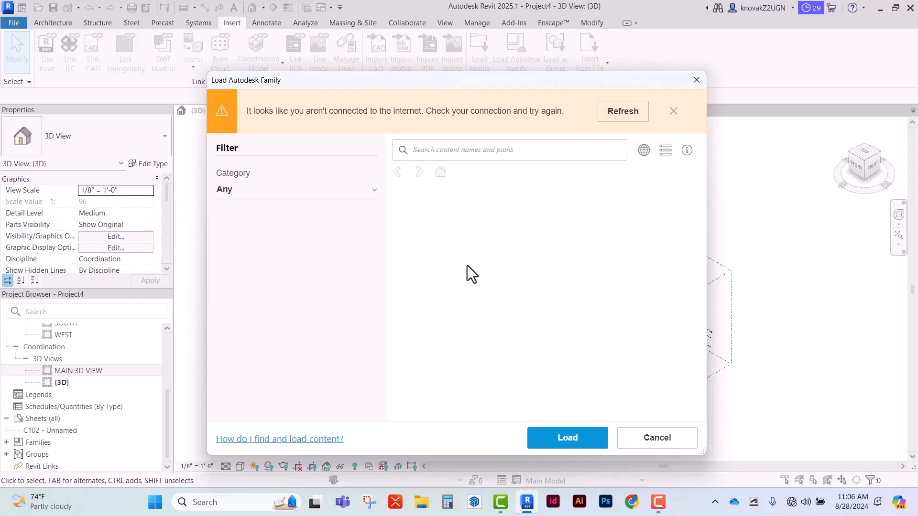
pyautogui.click(672, 441)
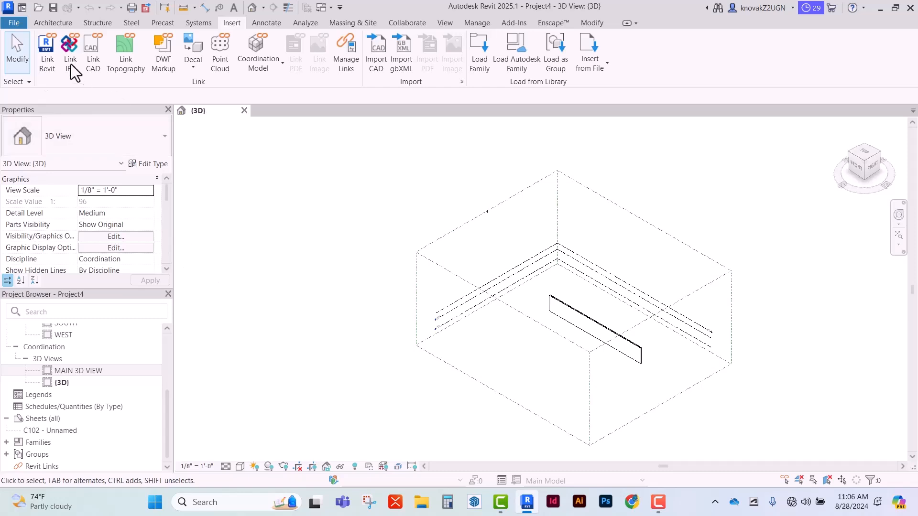
# Start the Wall command with the Exterior - Brick w/ Parapet type and open its type properties.
pyautogui.click(53, 23)
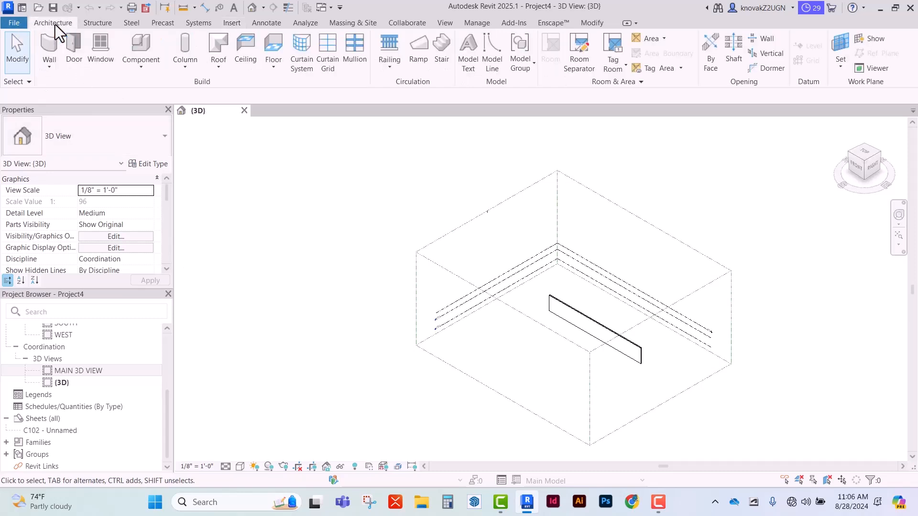
pyautogui.click(53, 50)
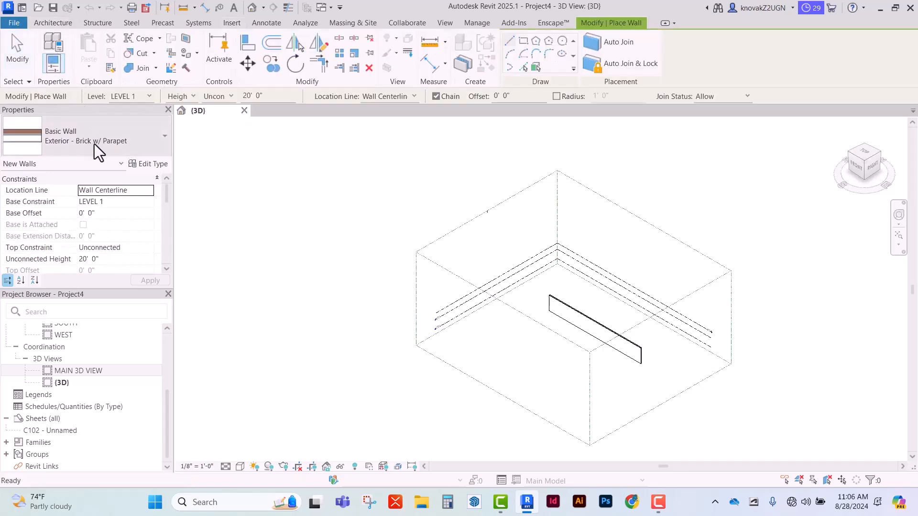
pyautogui.click(91, 140)
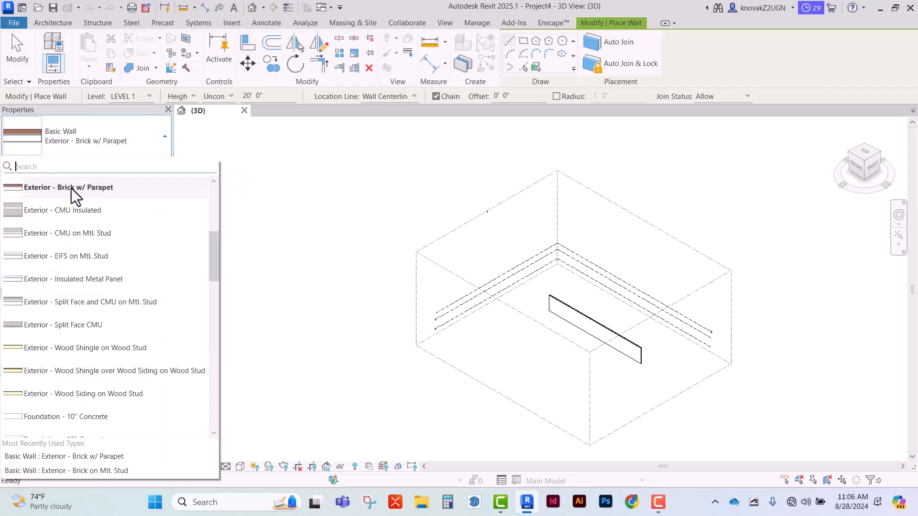
pyautogui.click(123, 148)
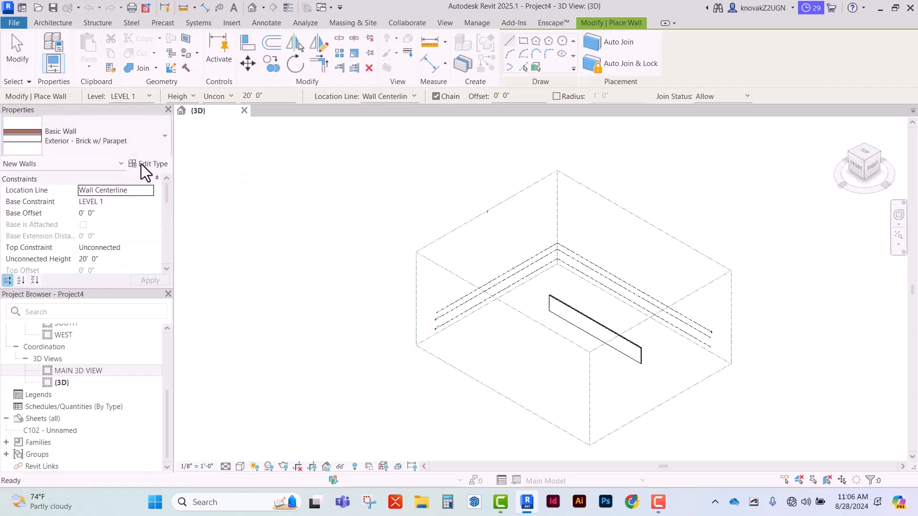
pyautogui.click(140, 164)
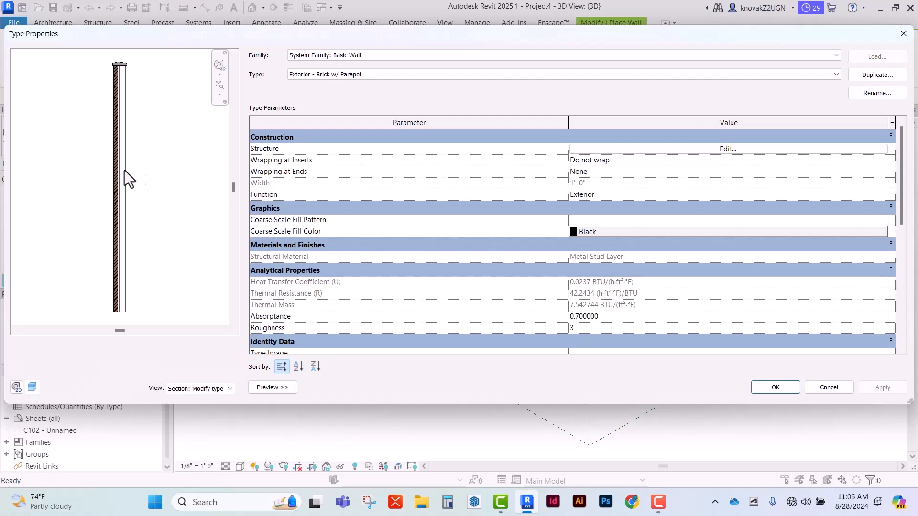
pyautogui.click(864, 77)
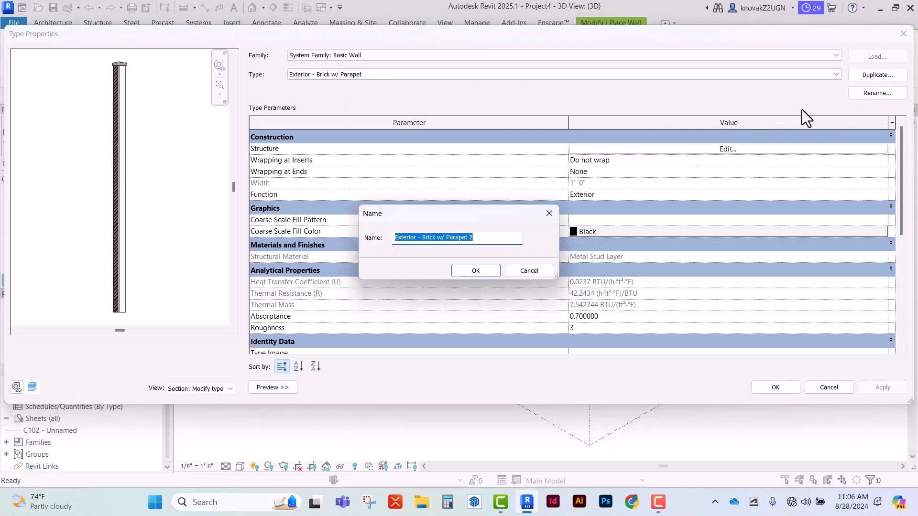
pyautogui.click(519, 268)
# Open the brick parapet wall's structure and examine its layer functions, materials and thicknesses.
pyautogui.click(679, 152)
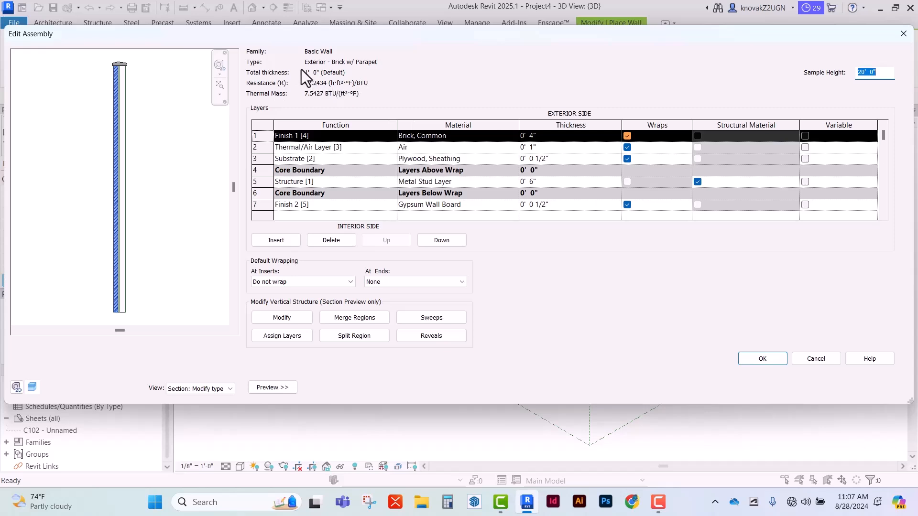
pyautogui.scroll(-1, 547, 179)
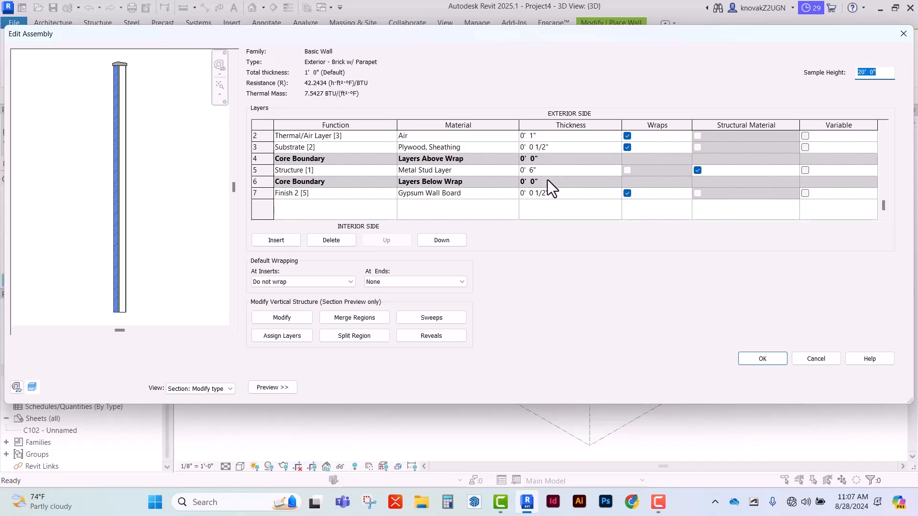
pyautogui.scroll(1, 547, 180)
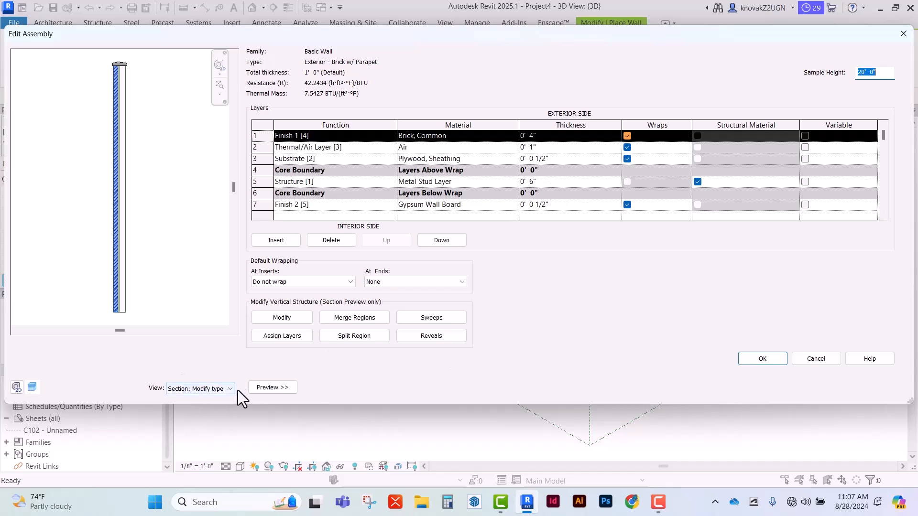
pyautogui.click(271, 390)
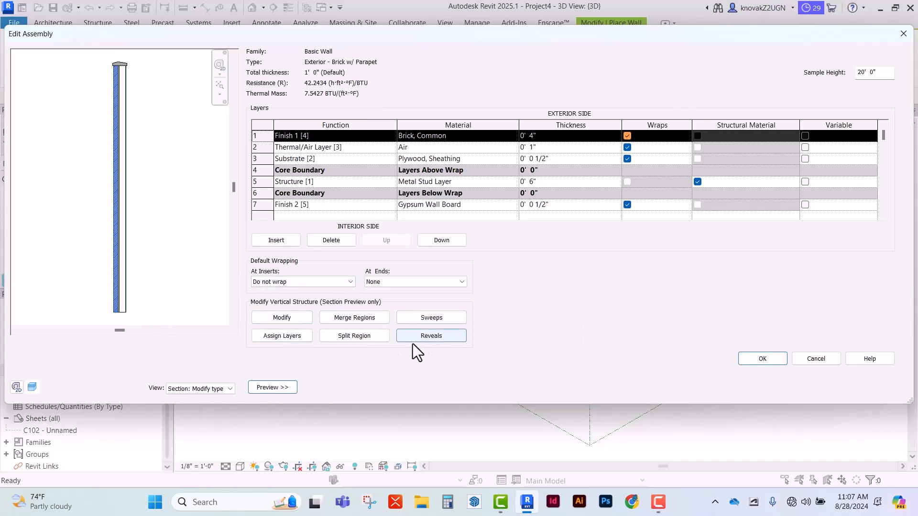
# Inspect the profile choices for the wall's parapet cap sweep, keep Parapet Cap-Precast : 14" Wide, and accept the type settings.
pyautogui.click(451, 318)
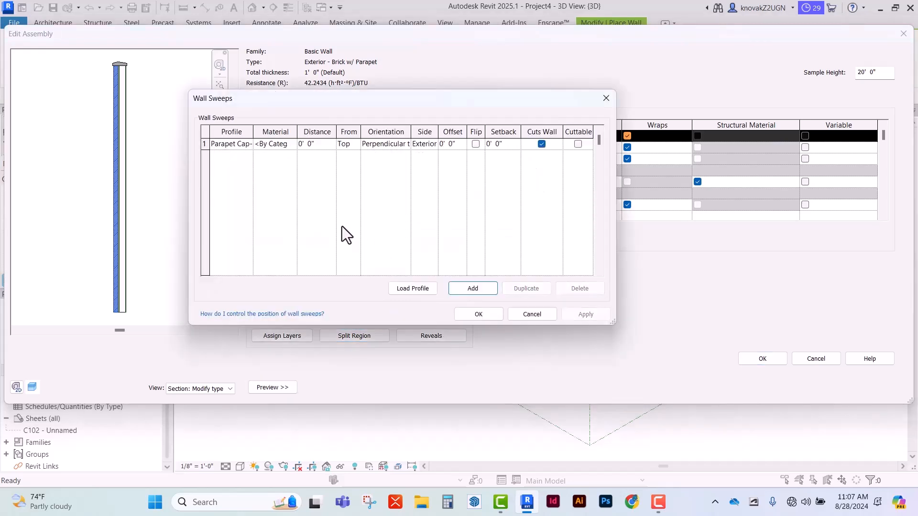
pyautogui.click(239, 147)
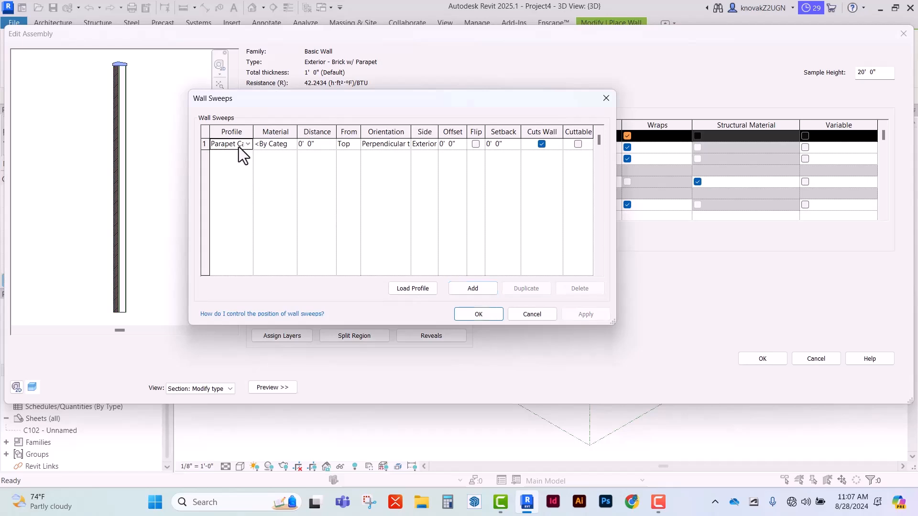
pyautogui.click(247, 144)
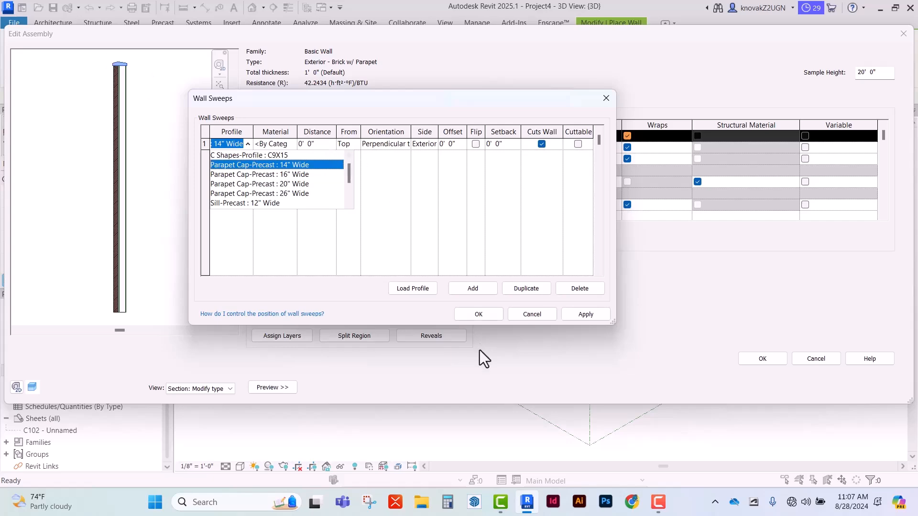
pyautogui.click(467, 317)
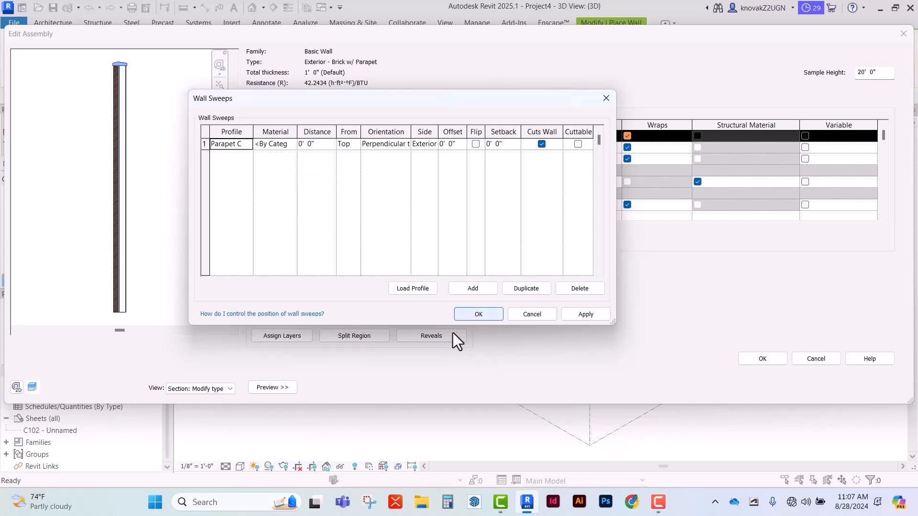
pyautogui.click(480, 314)
pyautogui.click(760, 361)
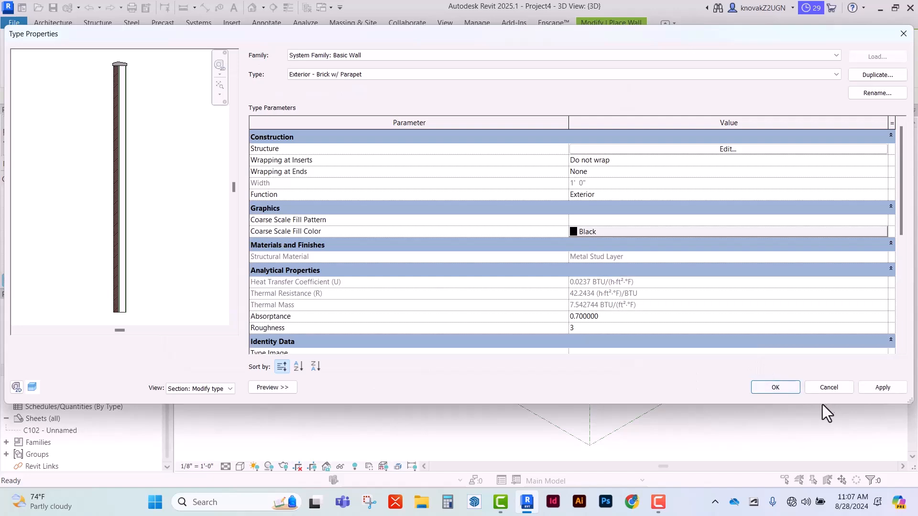
pyautogui.click(782, 389)
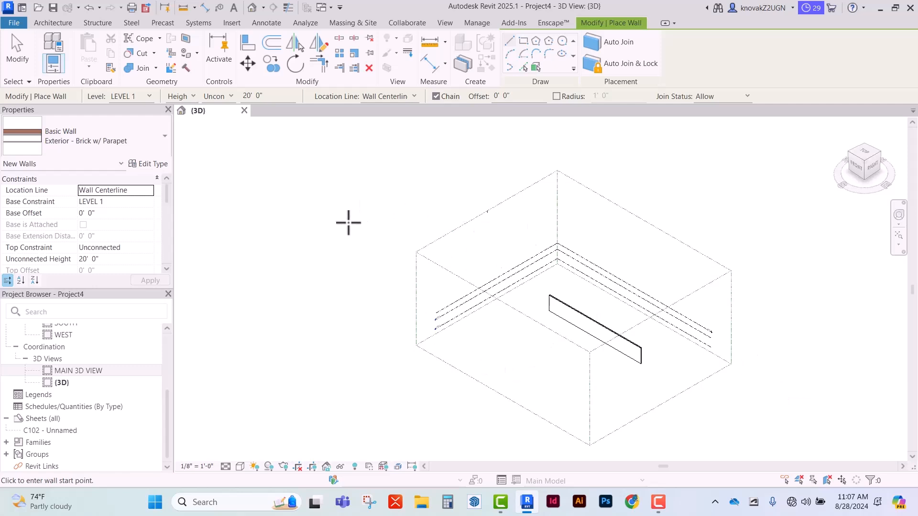
# Create a new sheet using the Sheet Template title block.
pyautogui.click(443, 24)
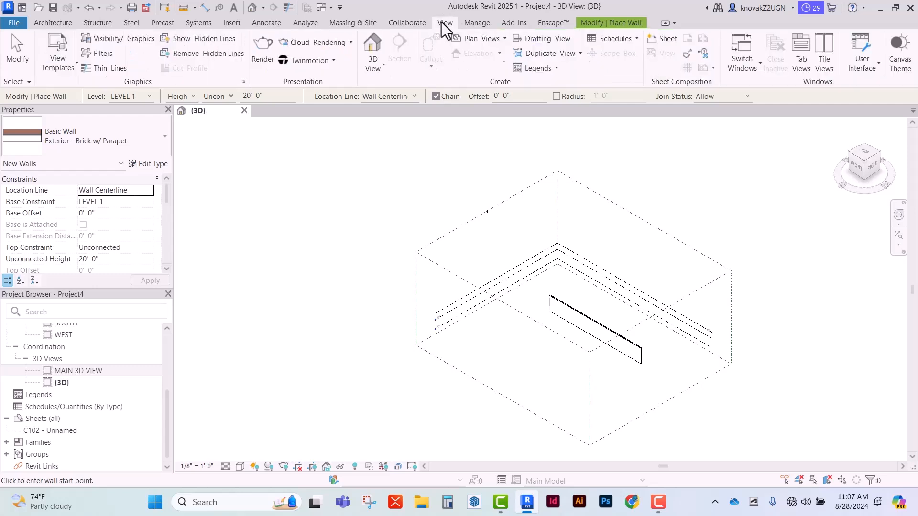
pyautogui.click(668, 41)
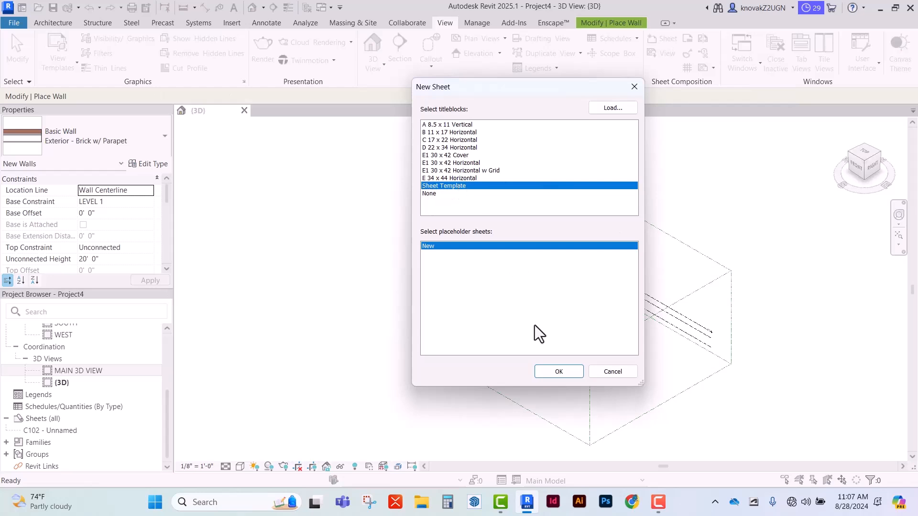
pyautogui.click(557, 371)
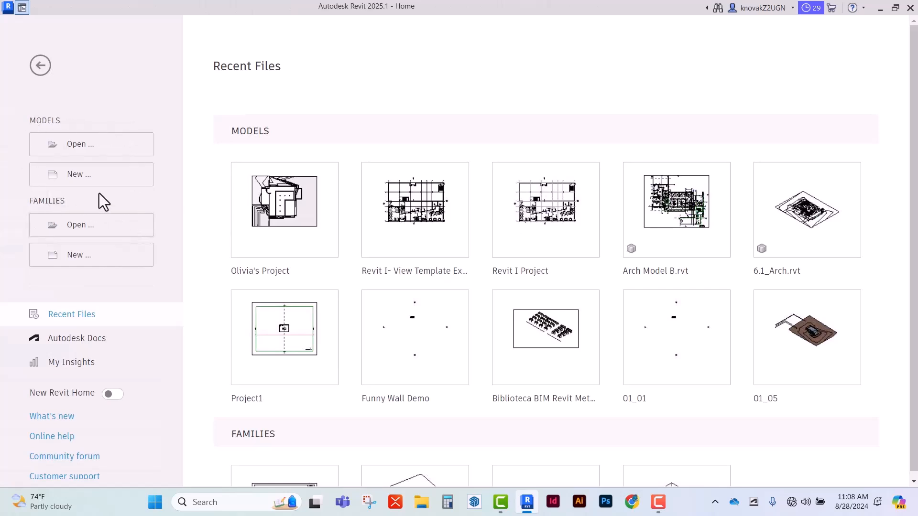
# Start a new title block family from the B - 17 x 11 template in the Titleblocks folder.
pyautogui.click(71, 260)
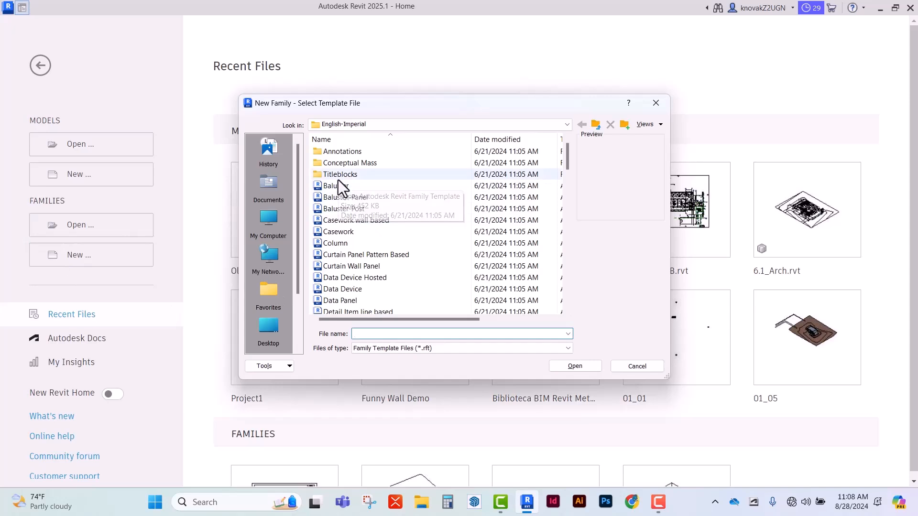
pyautogui.doubleClick(321, 174)
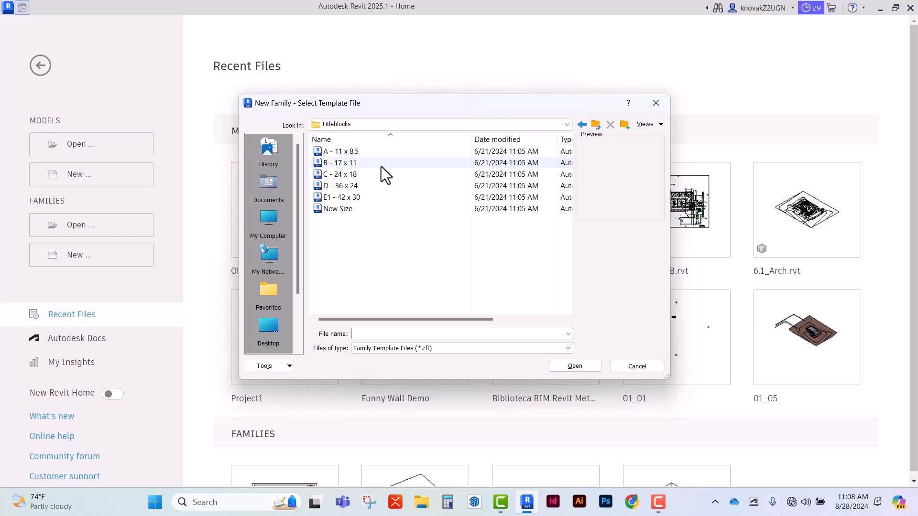
pyautogui.click(576, 366)
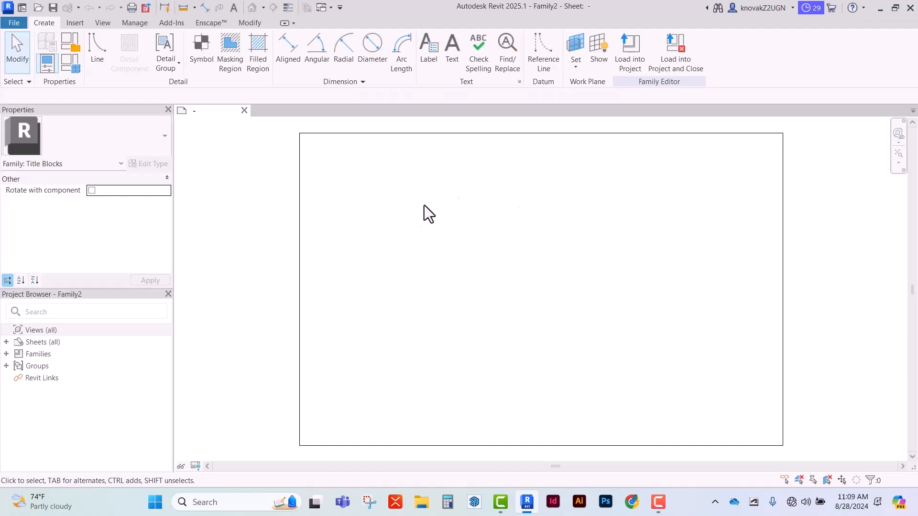
# Check the lengths of the title block border's upper and right edges, view the blank sheet outline, and close the family.
pyautogui.click(724, 133)
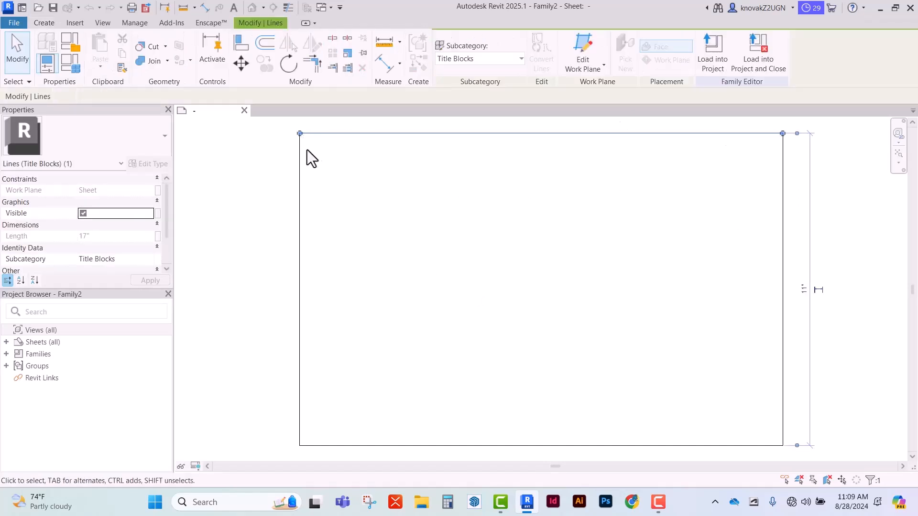
pyautogui.click(782, 296)
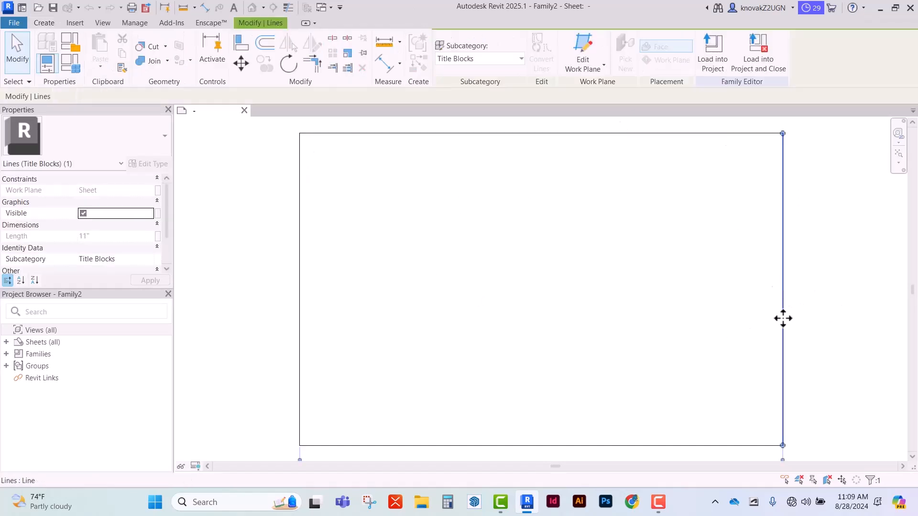
pyautogui.click(675, 202)
pyautogui.scroll(-2, 676, 202)
pyautogui.moveTo(668, 202); pyautogui.dragTo(542, 214, button='middle')
pyautogui.scroll(1, 542, 214)
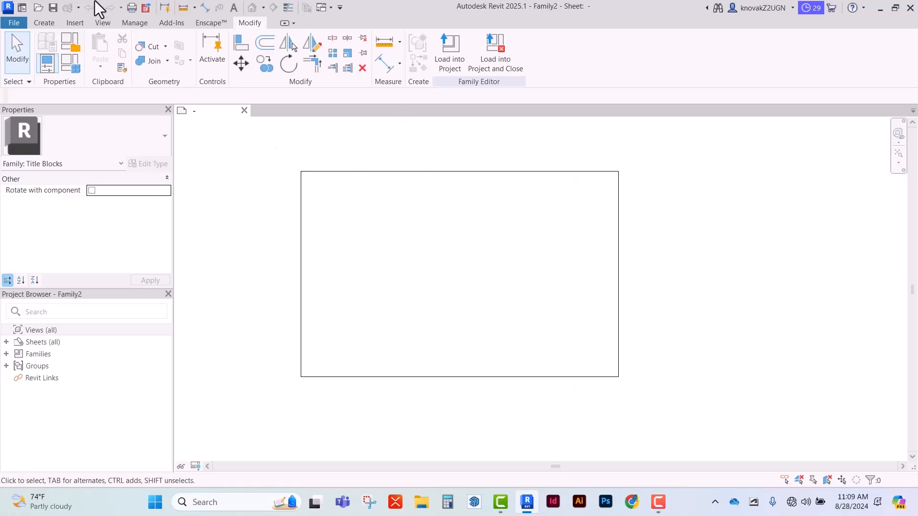
pyautogui.click(244, 110)
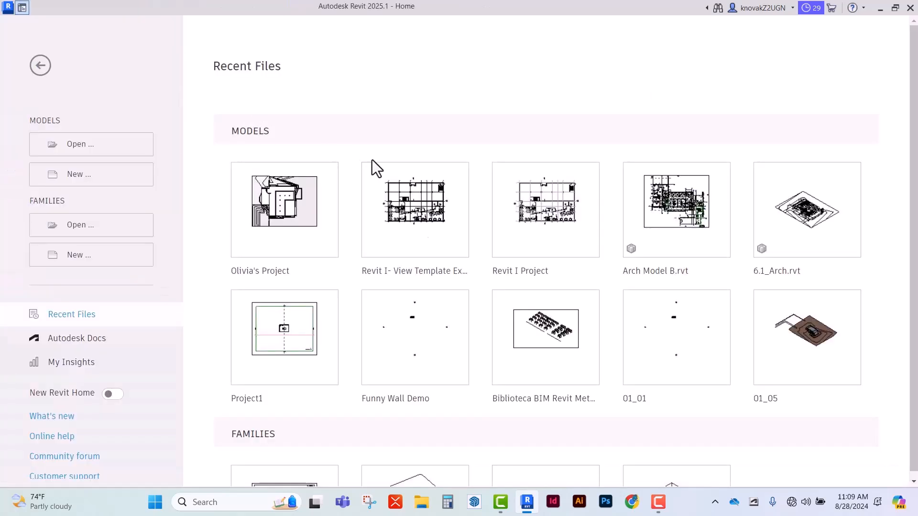